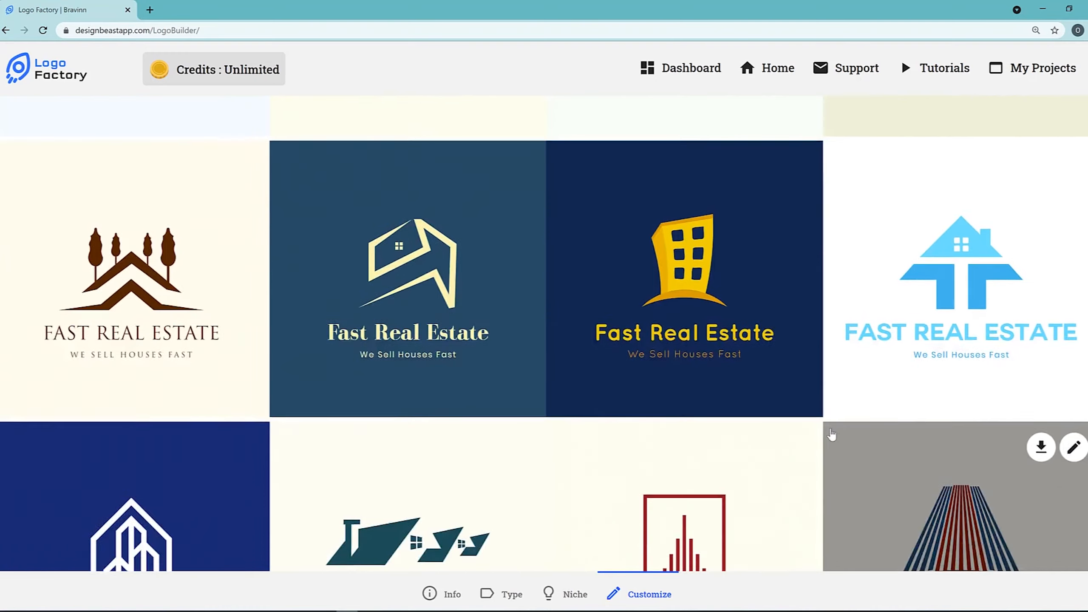
- Open the Fast Real Estate logo with the two palm trees and orange house roof for editing
{"action": "scroll", "coordinate": [727, 428], "scroll_direction": "up", "scroll_amount": 4}
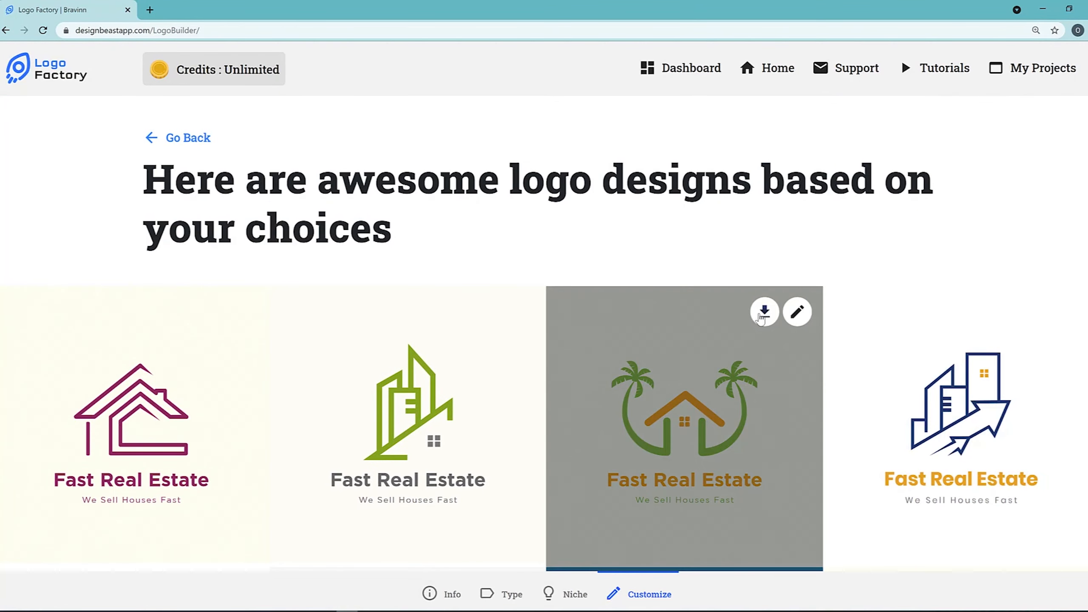
{"action": "left_click", "coordinate": [798, 313]}
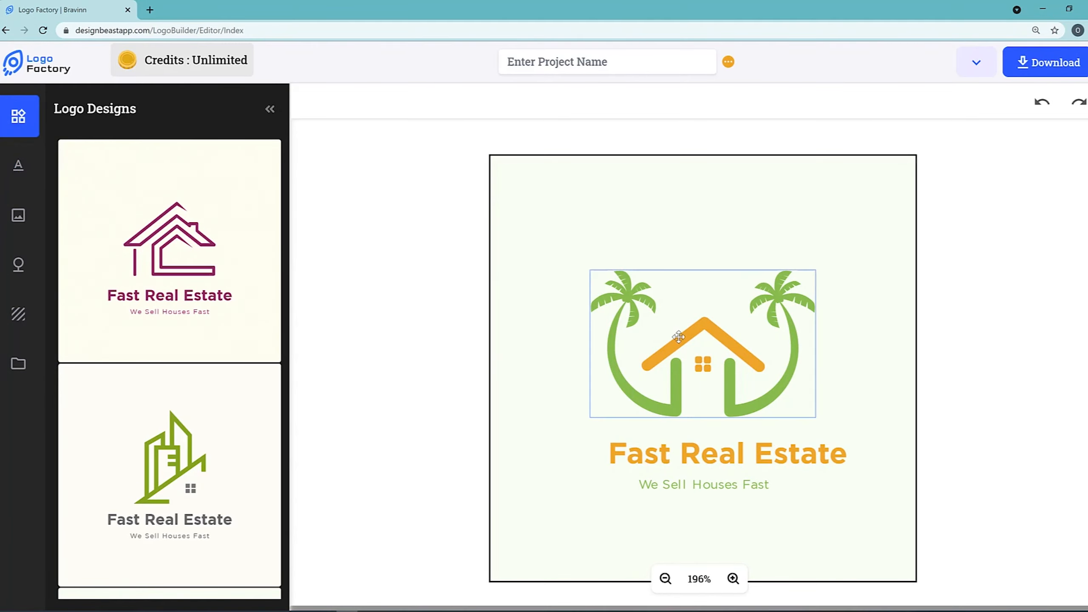
{"action": "scroll", "coordinate": [683, 531], "scroll_direction": "down", "scroll_amount": 1}
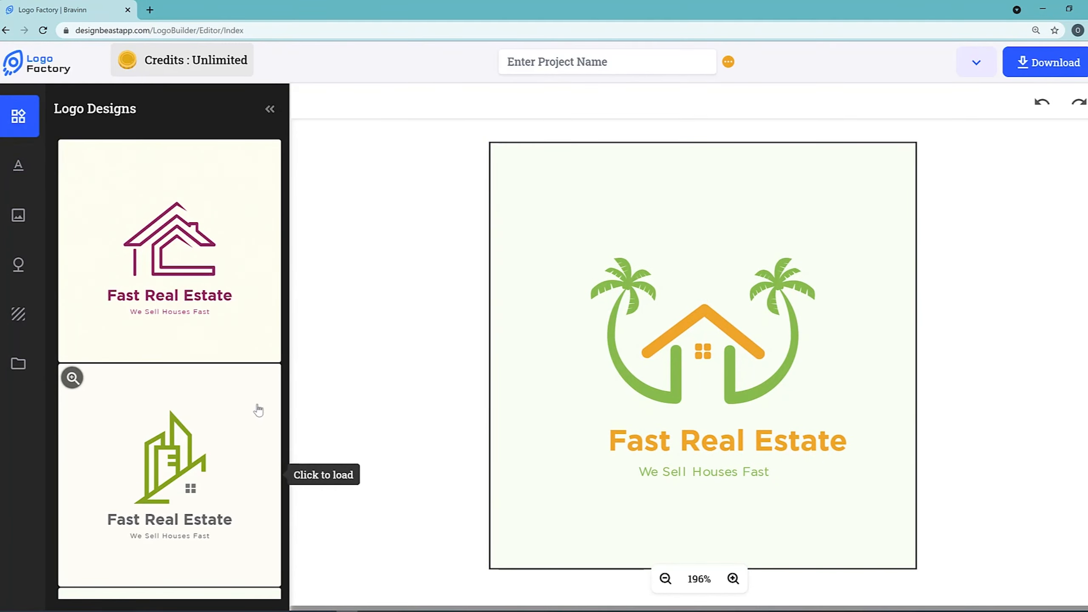
- Leave the logo editor for the Design Beast dashboard, accepting the loss of unsaved changes
{"action": "left_click", "coordinate": [977, 65]}
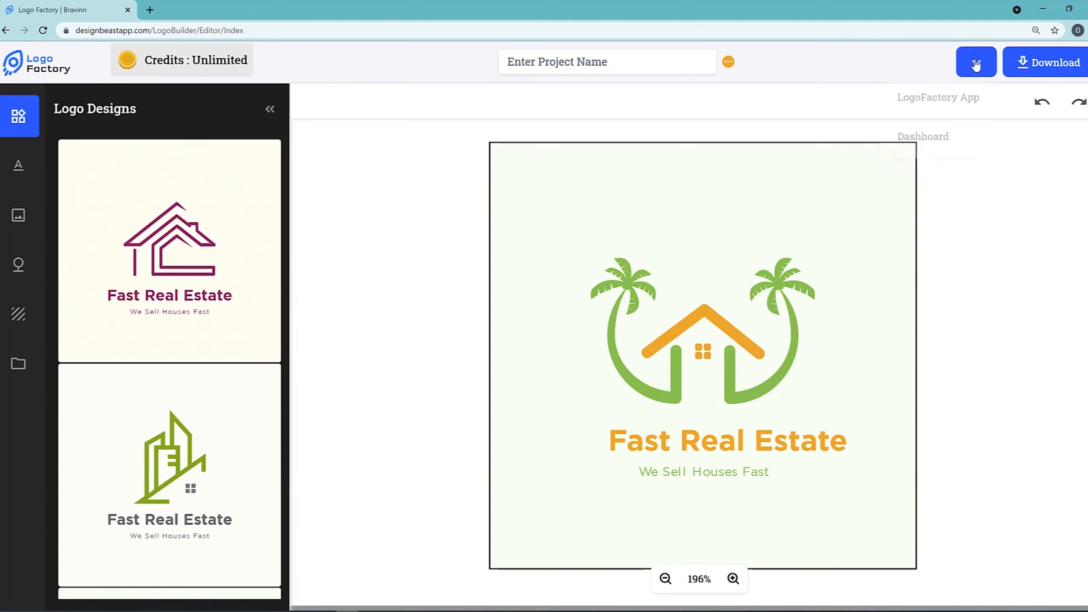
{"action": "left_click", "coordinate": [942, 144]}
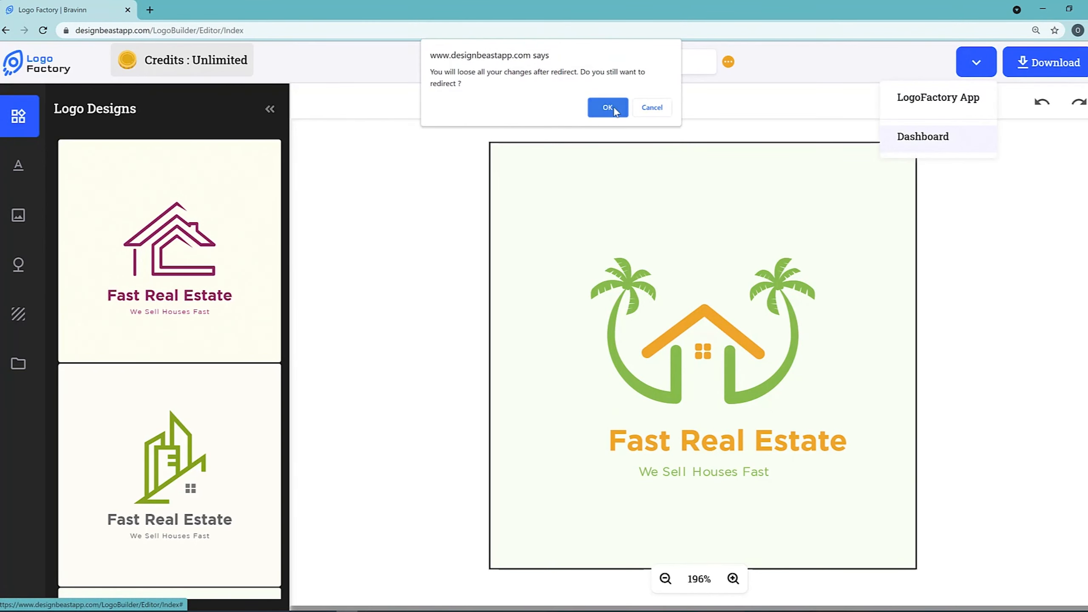
{"action": "left_click", "coordinate": [609, 108]}
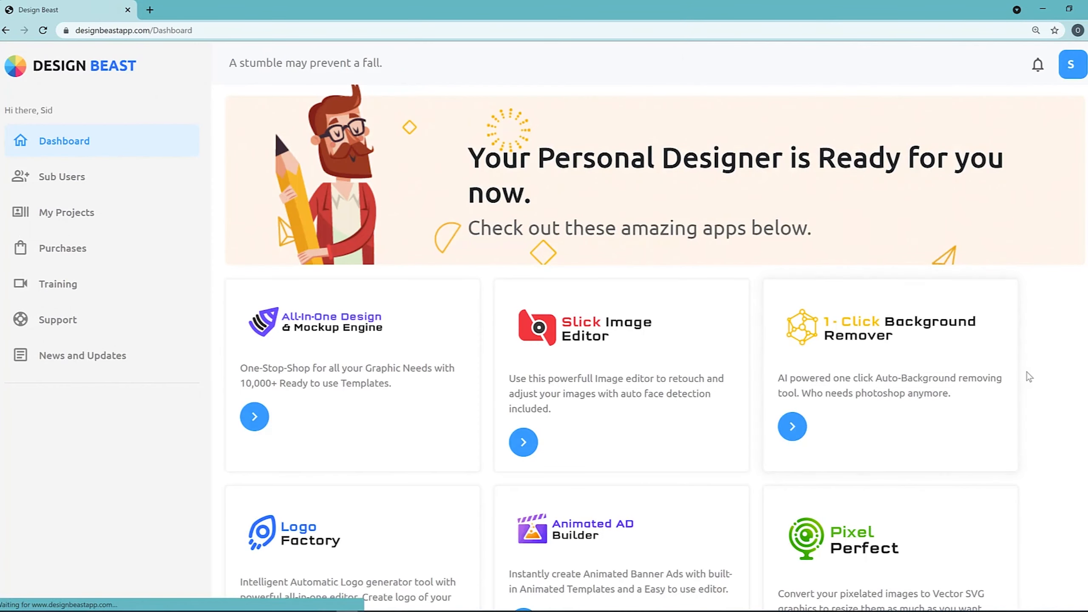
- Open the 3D-Live Motion Photos app and choose the Live Motion Photos option
{"action": "scroll", "coordinate": [1028, 372], "scroll_direction": "down", "scroll_amount": 3}
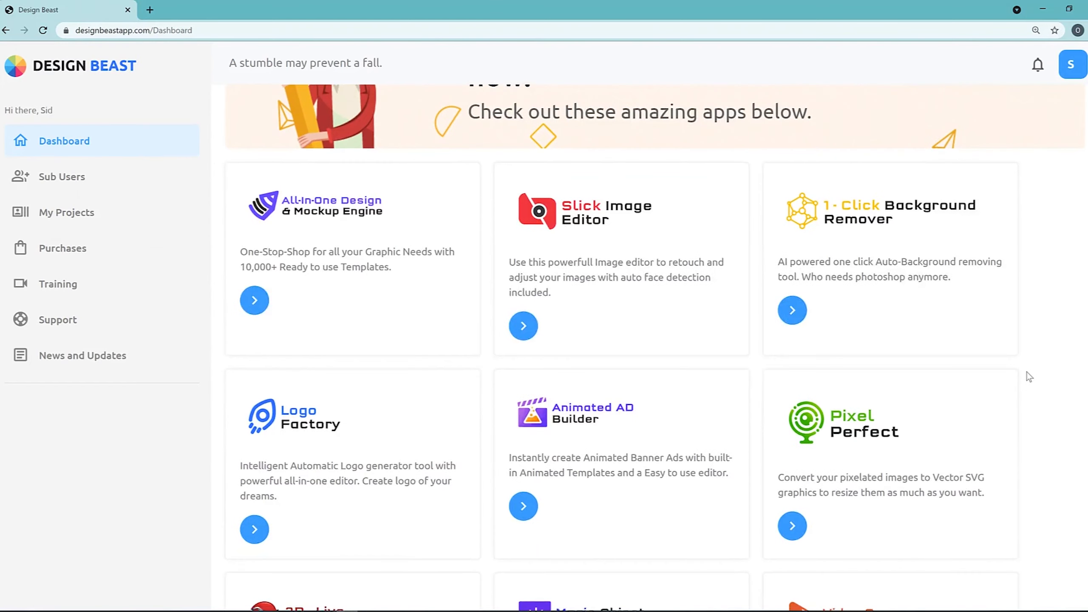
{"action": "scroll", "coordinate": [1028, 372], "scroll_direction": "down", "scroll_amount": 3}
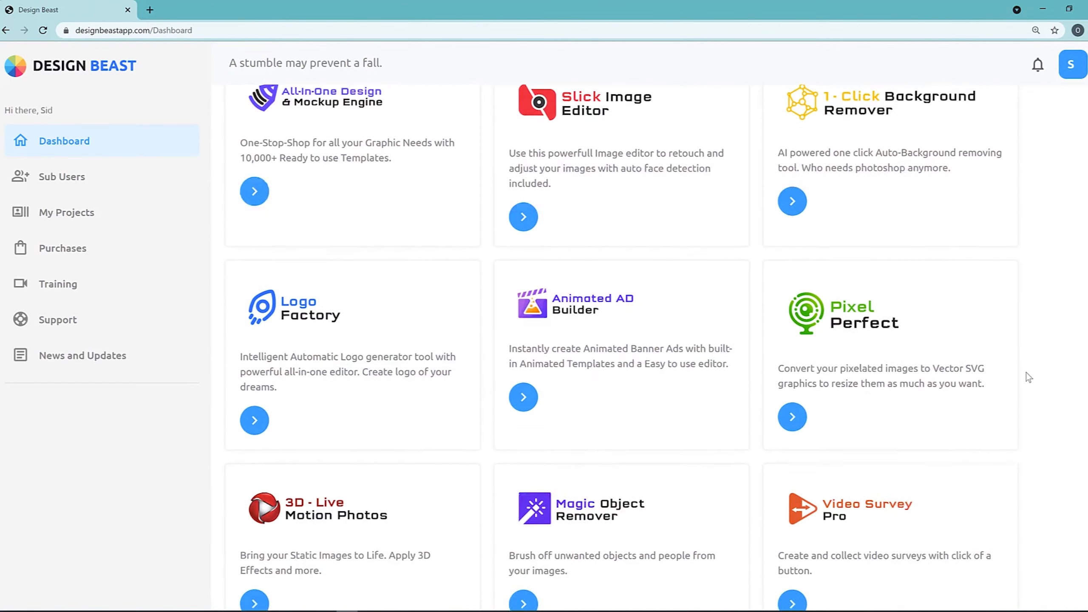
{"action": "scroll", "coordinate": [1027, 373], "scroll_direction": "down", "scroll_amount": 2}
{"action": "left_click", "coordinate": [255, 534]}
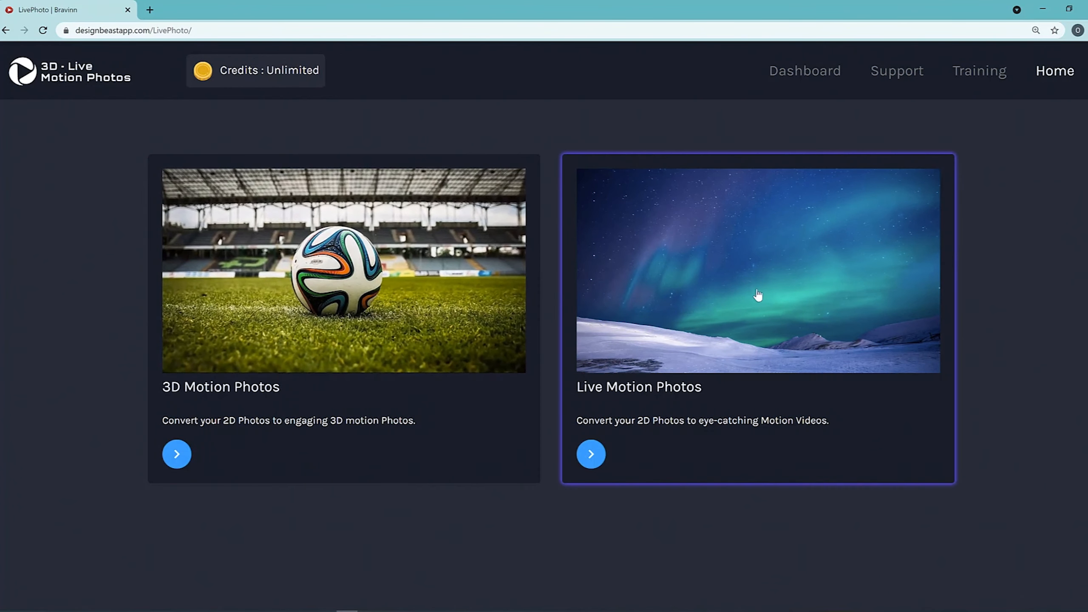
{"action": "left_click", "coordinate": [698, 433]}
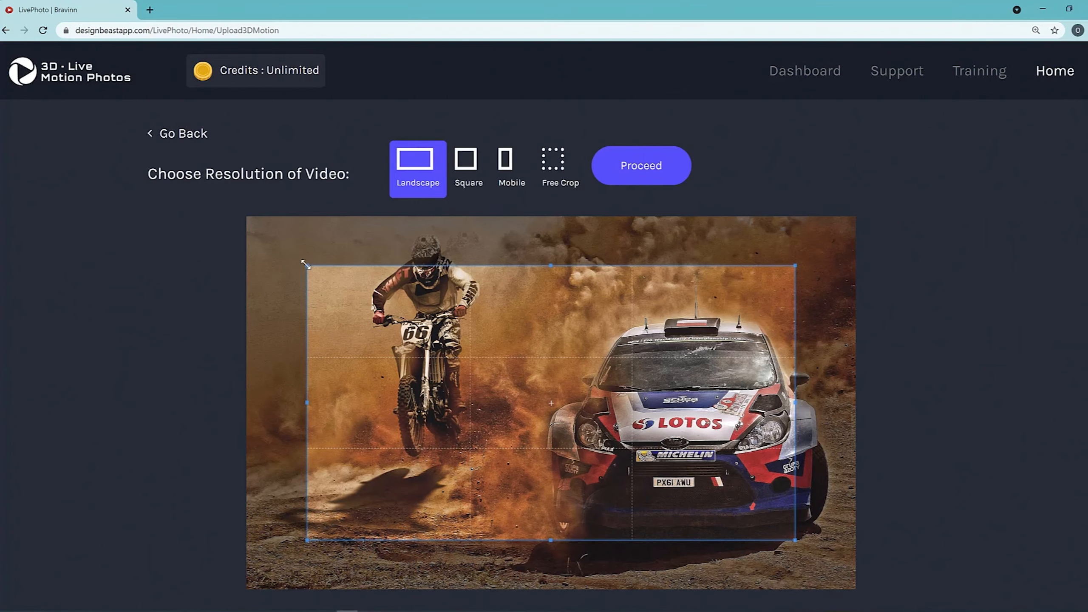
- Enlarge the Landscape crop frame to cover nearly the whole motocross and rally car photo, and proceed with that crop
{"action": "left_click_drag", "start_coordinate": [306, 264], "coordinate": [259, 239]}
{"action": "left_click_drag", "start_coordinate": [638, 329], "coordinate": [663, 323]}
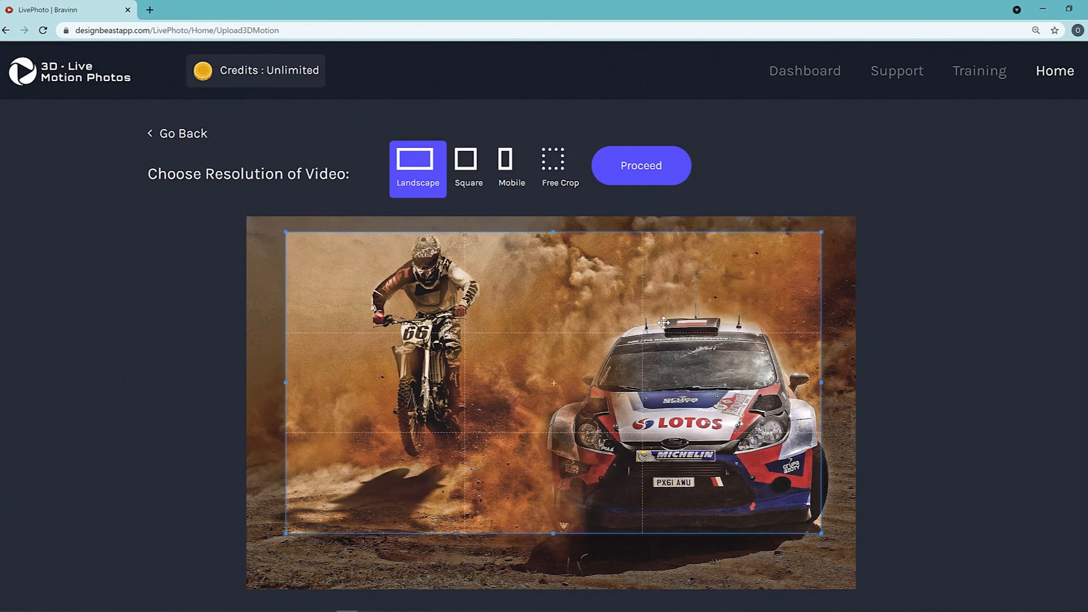
{"action": "left_click_drag", "start_coordinate": [823, 535], "coordinate": [842, 551]}
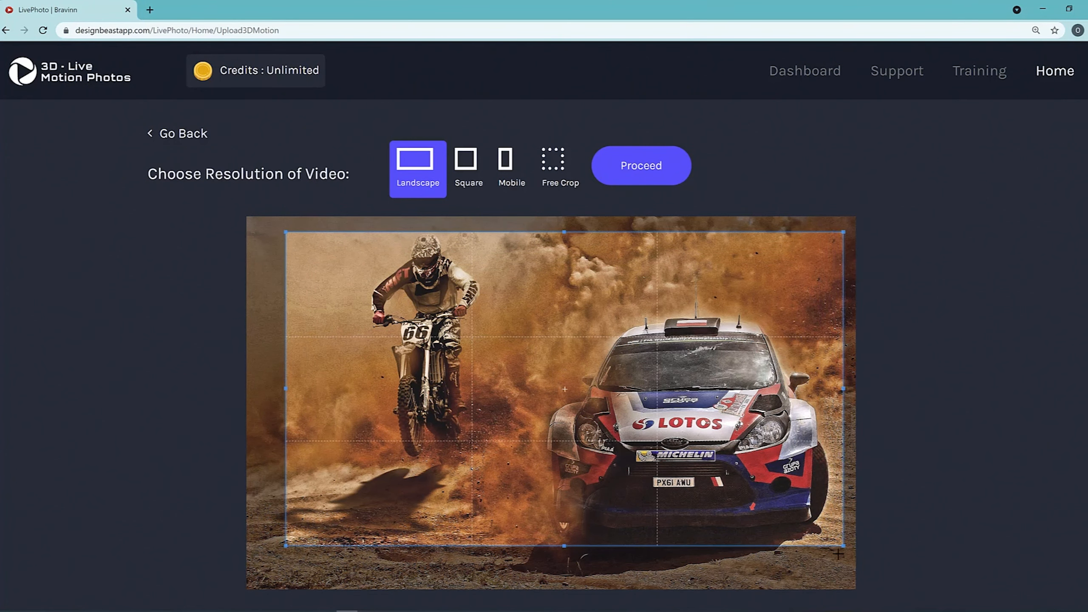
{"action": "left_click_drag", "start_coordinate": [722, 474], "coordinate": [705, 469]}
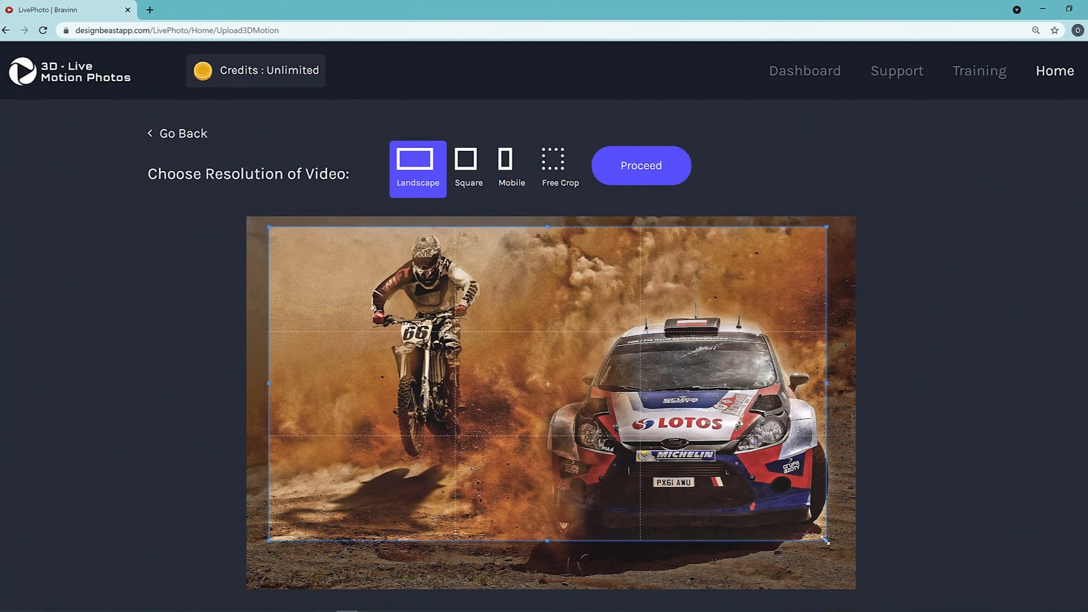
{"action": "left_click_drag", "start_coordinate": [826, 541], "coordinate": [851, 555]}
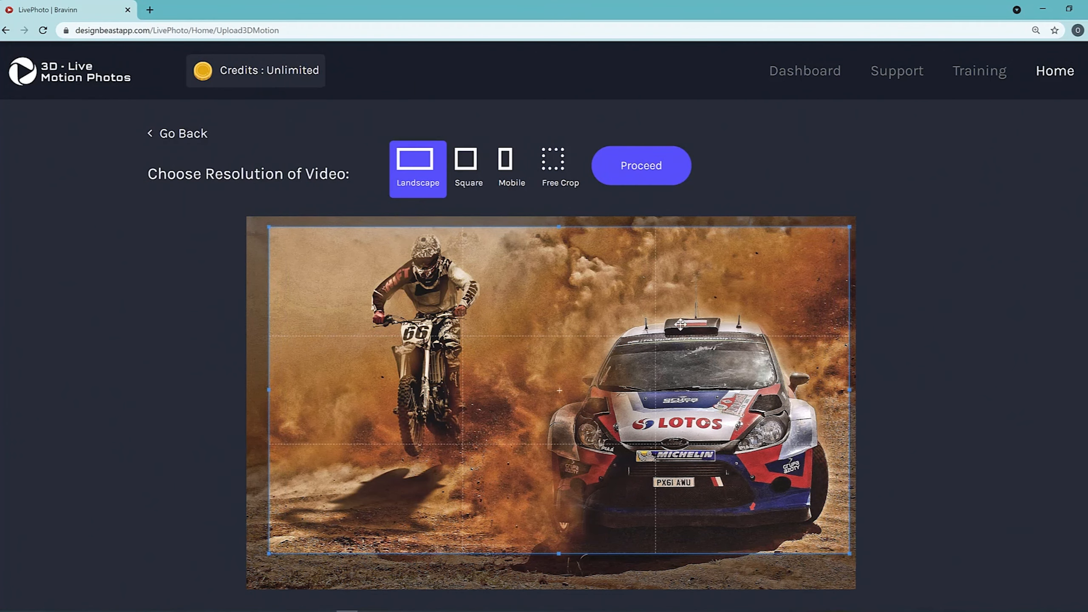
{"action": "left_click", "coordinate": [651, 181]}
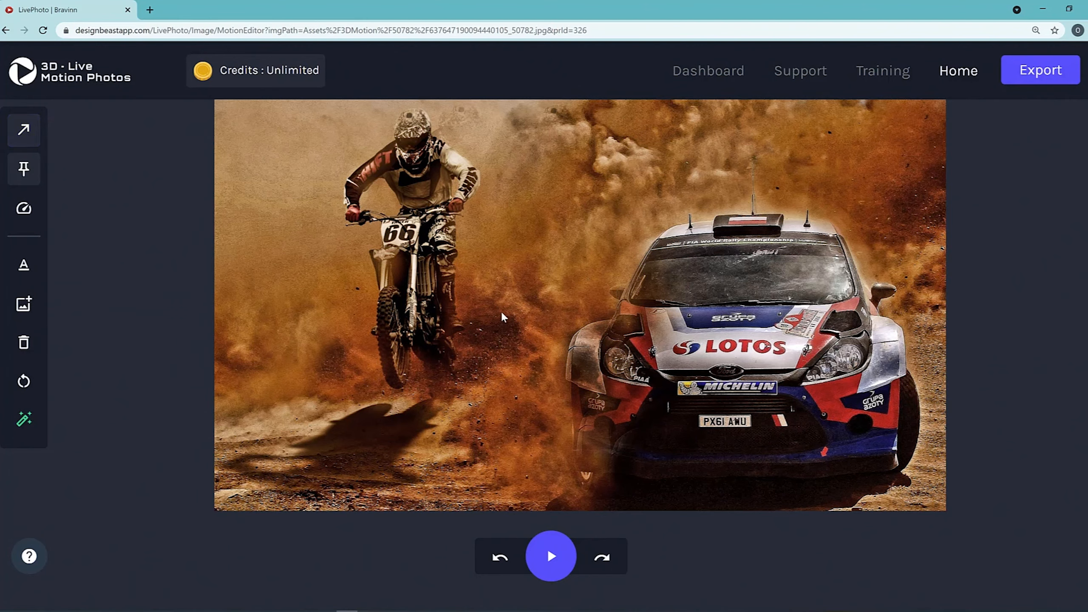
- Place closely spaced pin points all around the outline of the motorcycle and its rider
{"action": "mouse_move", "coordinate": [31, 210]}
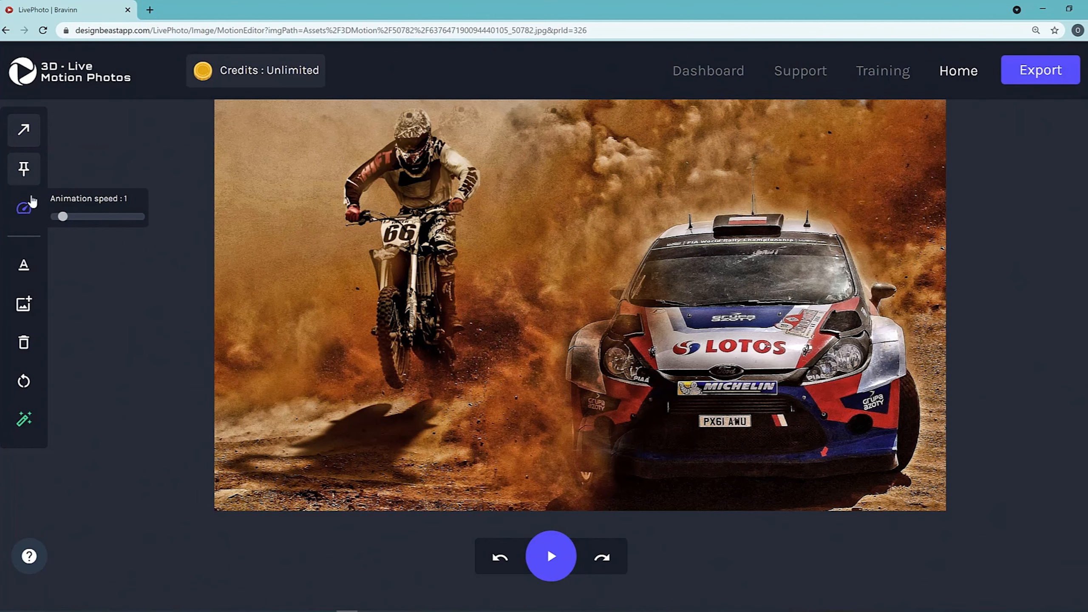
{"action": "left_click", "coordinate": [23, 169]}
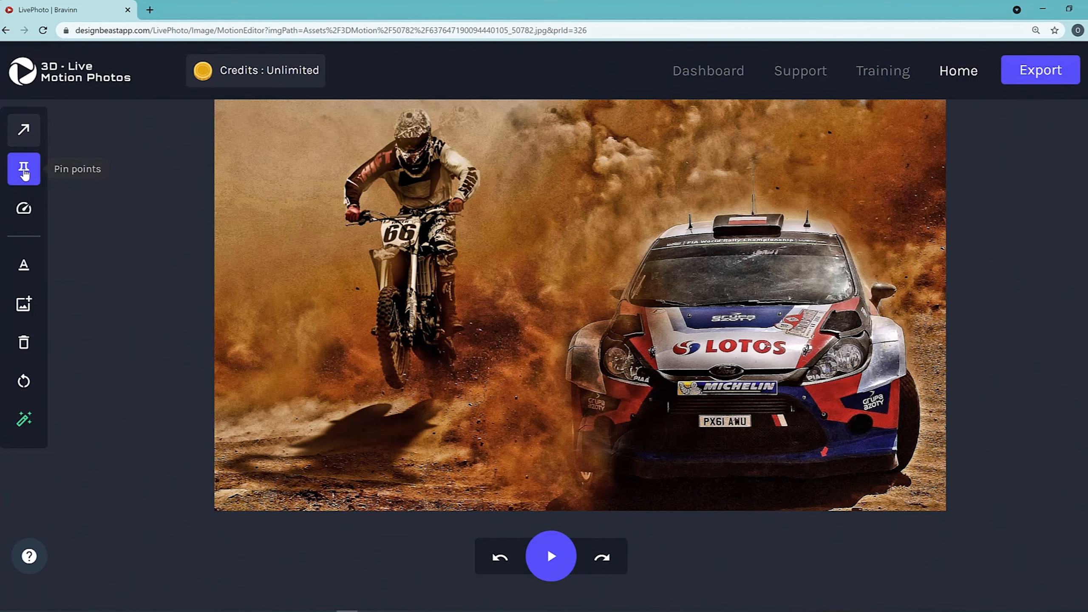
{"action": "left_click", "coordinate": [25, 172]}
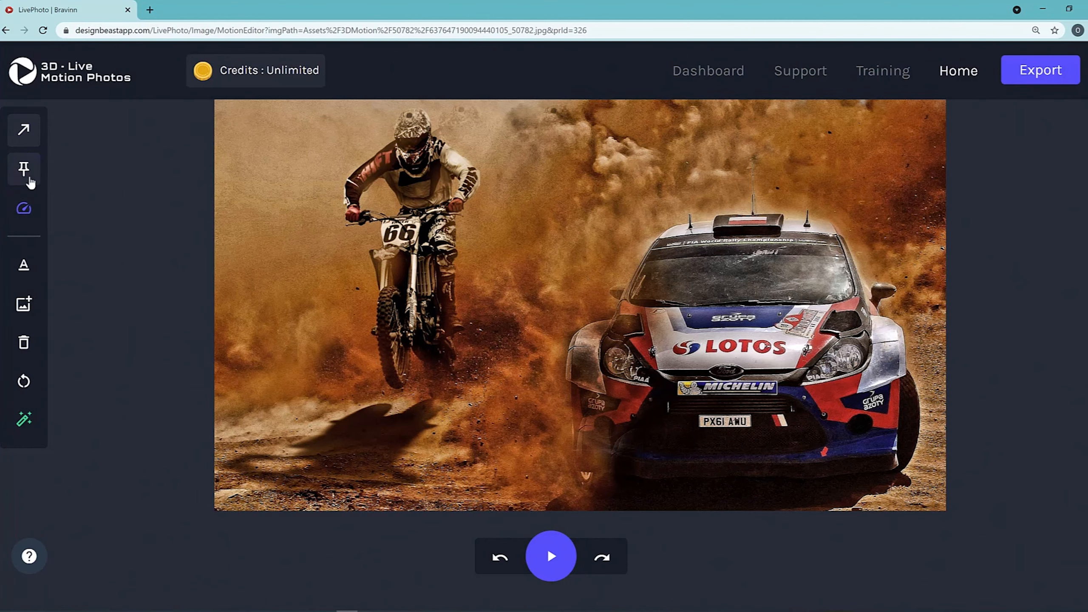
{"action": "left_click", "coordinate": [29, 180]}
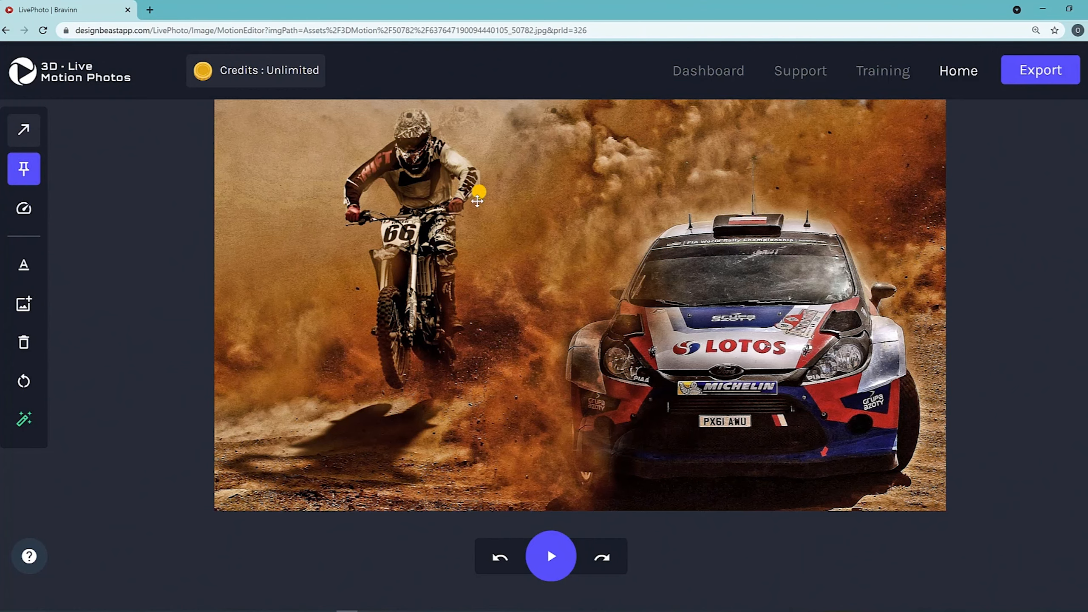
{"action": "left_click", "coordinate": [475, 196]}
{"action": "left_click_drag", "start_coordinate": [465, 214], "coordinate": [458, 305]}
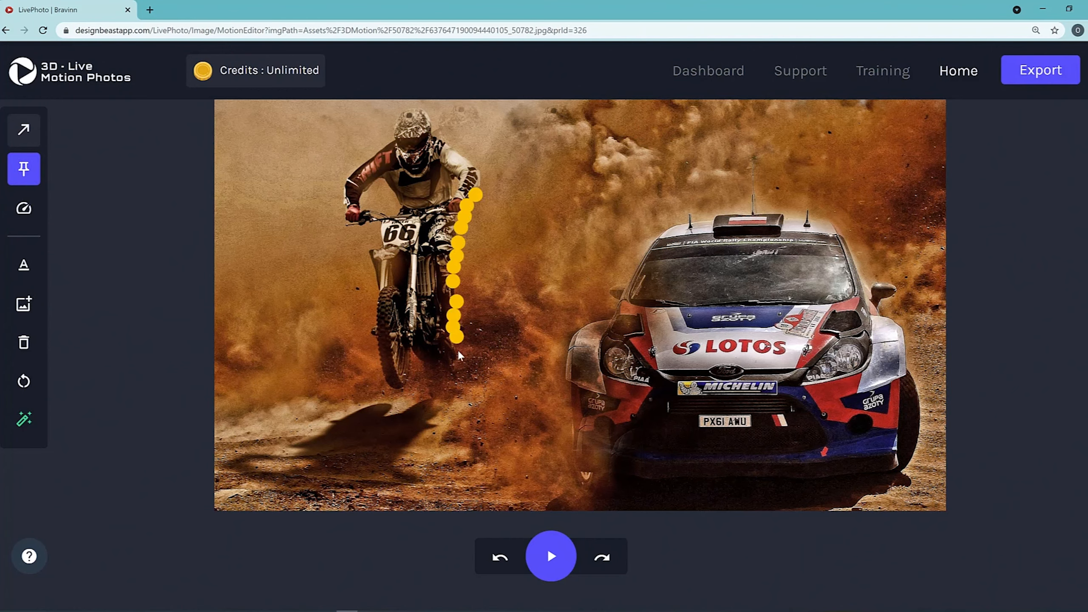
{"action": "mouse_move", "coordinate": [459, 377]}
{"action": "left_mouse_down"}
{"action": "mouse_move", "coordinate": [441, 393]}
{"action": "mouse_move", "coordinate": [415, 356]}
{"action": "mouse_move", "coordinate": [410, 372]}
{"action": "mouse_move", "coordinate": [385, 379]}
{"action": "mouse_move", "coordinate": [371, 305]}
{"action": "mouse_move", "coordinate": [382, 225]}
{"action": "mouse_move", "coordinate": [361, 226]}
{"action": "mouse_move", "coordinate": [343, 185]}
{"action": "mouse_move", "coordinate": [347, 224]}
{"action": "mouse_move", "coordinate": [346, 180]}
{"action": "mouse_move", "coordinate": [407, 108]}
{"action": "mouse_move", "coordinate": [427, 112]}
{"action": "mouse_move", "coordinate": [439, 140]}
{"action": "mouse_move", "coordinate": [487, 178]}
{"action": "mouse_move", "coordinate": [479, 187]}
{"action": "mouse_move", "coordinate": [461, 157]}
{"action": "mouse_move", "coordinate": [483, 170]}
{"action": "left_mouse_up"}
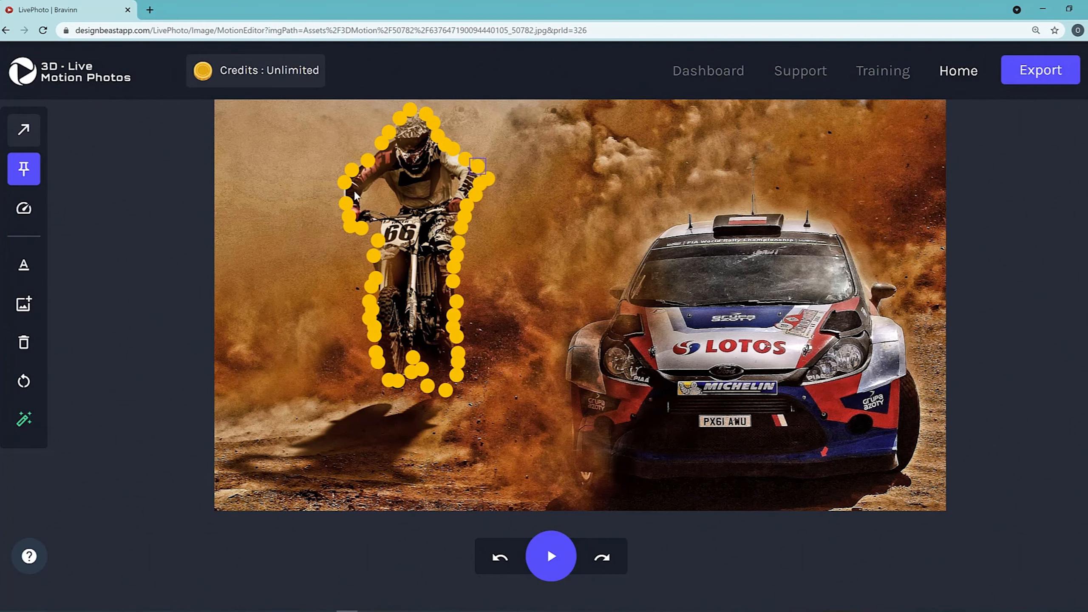
{"action": "left_click", "coordinate": [340, 193]}
- Raise the animation speed slightly, and briefly play and stop the motion preview
{"action": "mouse_move", "coordinate": [41, 205]}
{"action": "left_click_drag", "start_coordinate": [63, 222], "coordinate": [68, 220]}
{"action": "left_click", "coordinate": [550, 554]}
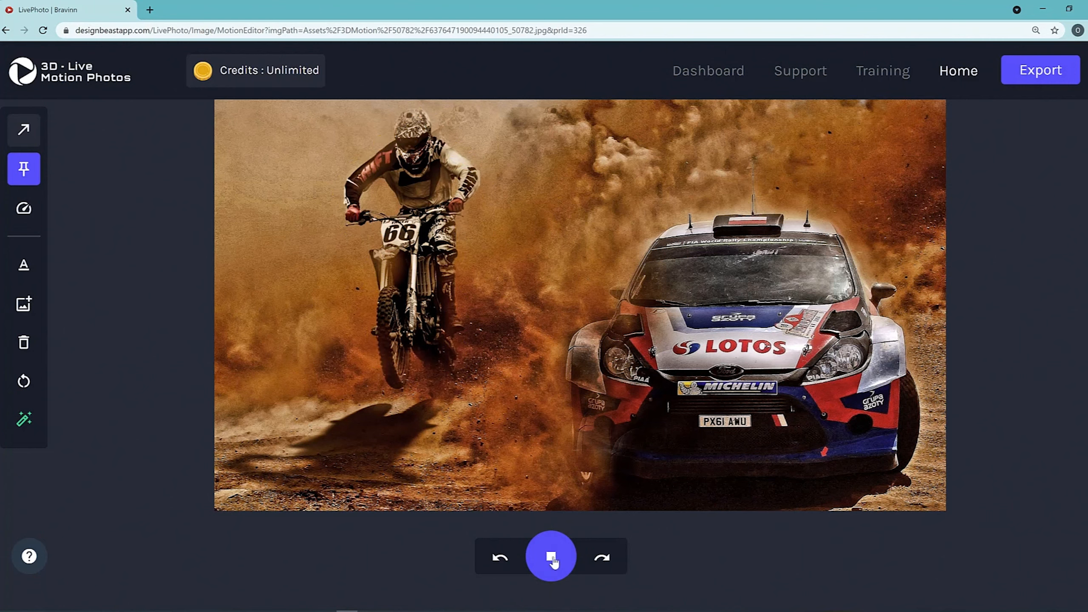
{"action": "left_click", "coordinate": [553, 558]}
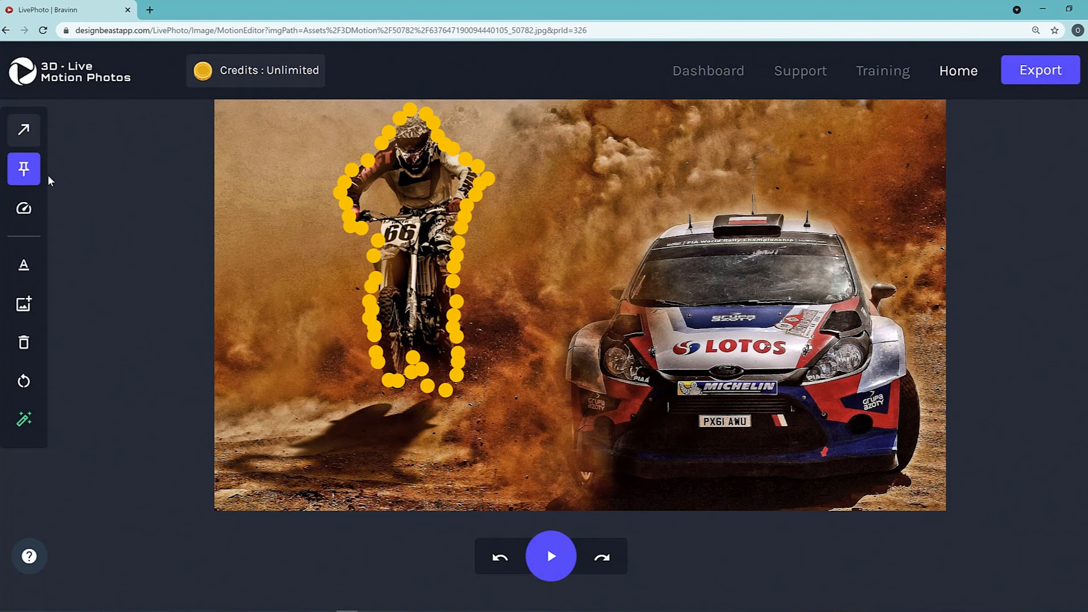
- Draw motion direction arrows pointing up and to the right across the dust clouds and the ground around the rider and car
{"action": "left_click", "coordinate": [24, 130]}
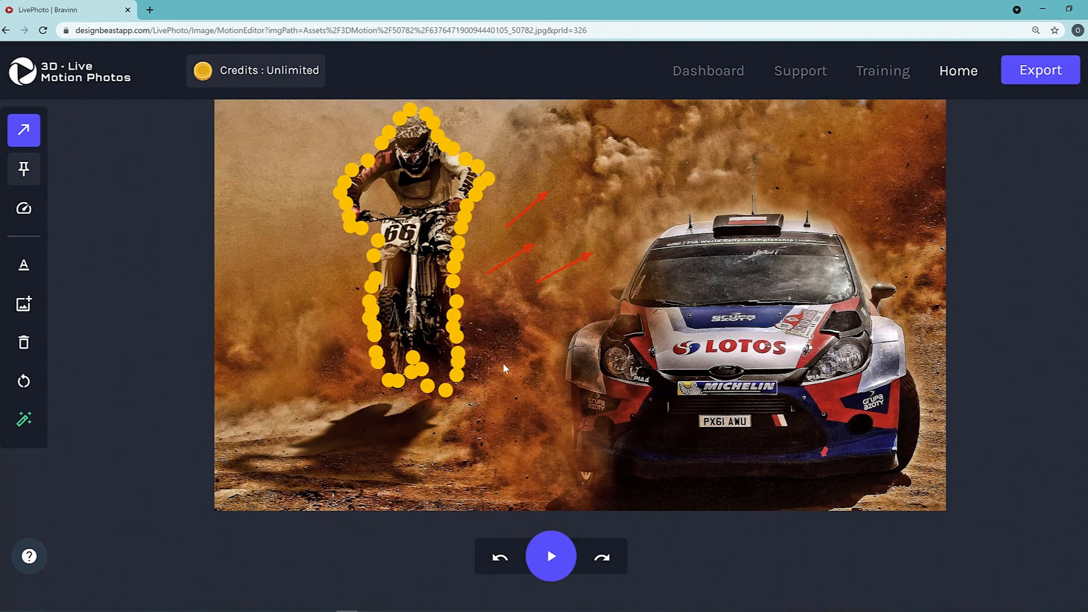
{"action": "left_click_drag", "start_coordinate": [292, 342], "coordinate": [336, 286]}
{"action": "left_click_drag", "start_coordinate": [261, 278], "coordinate": [300, 239]}
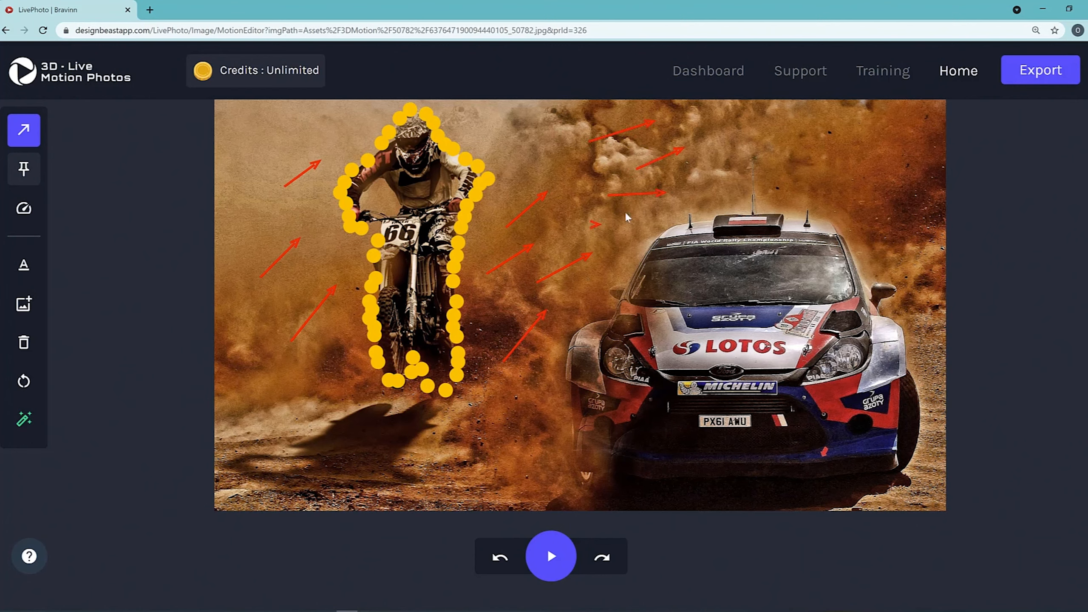
{"action": "left_click_drag", "start_coordinate": [731, 153], "coordinate": [787, 138]}
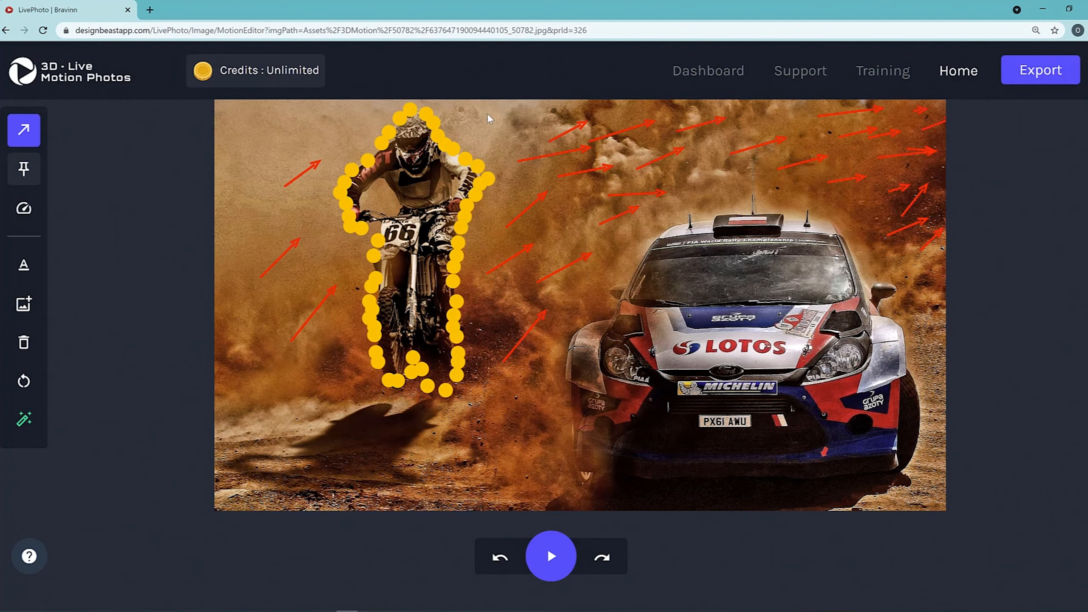
{"action": "left_click_drag", "start_coordinate": [489, 113], "coordinate": [546, 107]}
{"action": "left_click_drag", "start_coordinate": [244, 133], "coordinate": [293, 117]}
{"action": "left_click_drag", "start_coordinate": [324, 471], "coordinate": [393, 449]}
{"action": "left_click_drag", "start_coordinate": [405, 487], "coordinate": [475, 457]}
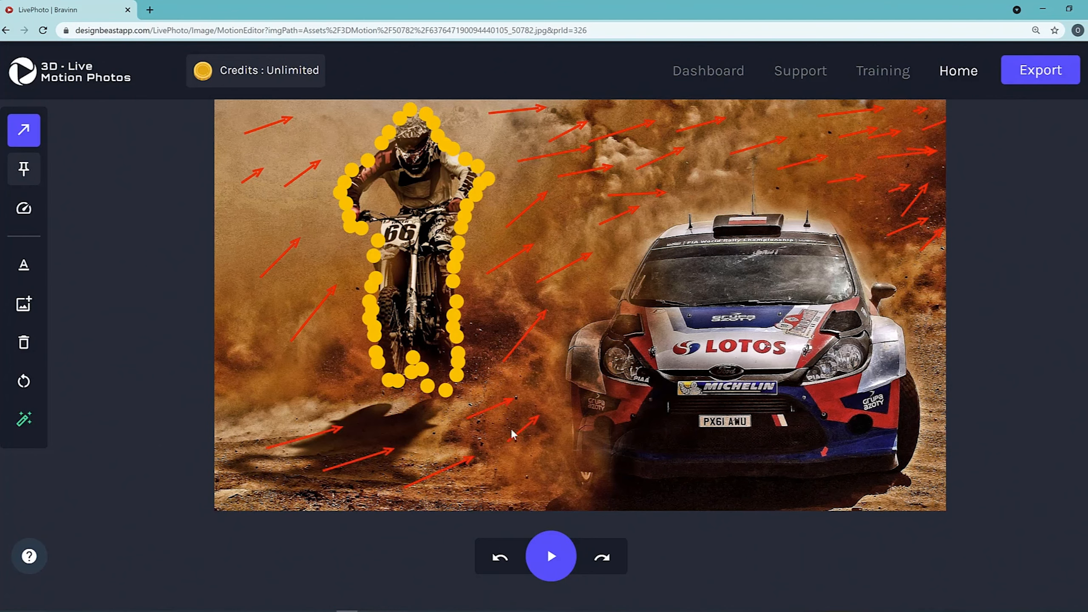
{"action": "left_click_drag", "start_coordinate": [255, 427], "coordinate": [303, 399]}
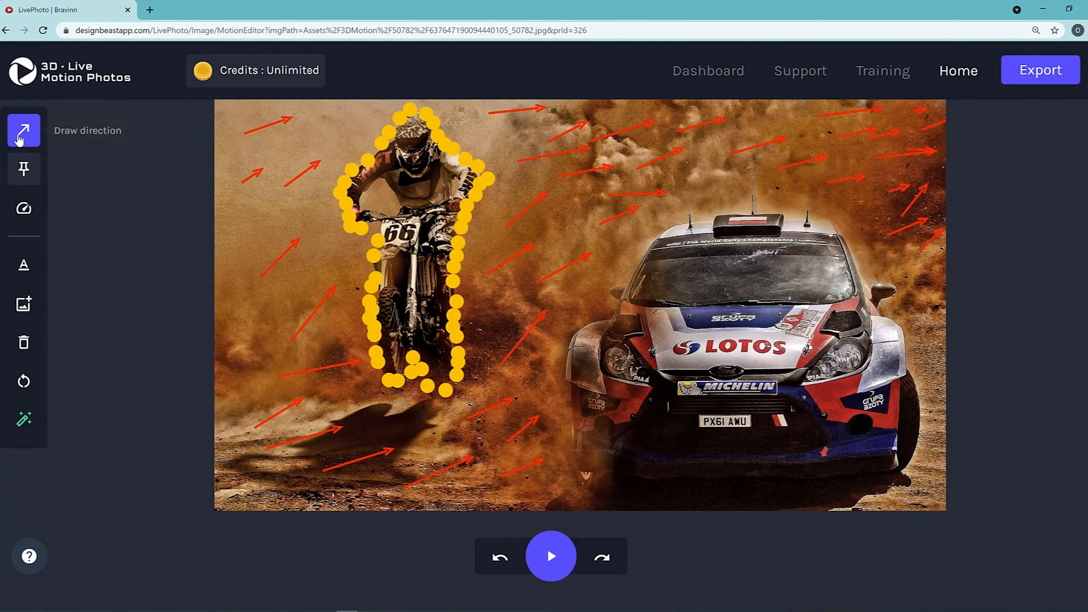
- Place pin points all around the rally car's outline, along both sides, under the bumper and across the roof
{"action": "left_click", "coordinate": [23, 169]}
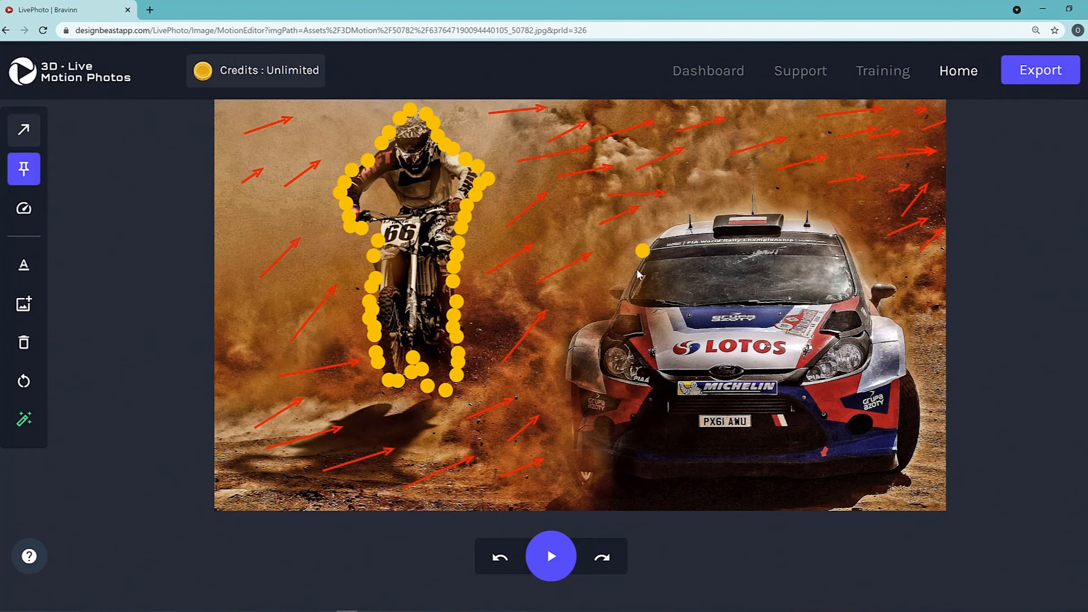
{"action": "mouse_move", "coordinate": [639, 275]}
{"action": "left_mouse_down"}
{"action": "mouse_move", "coordinate": [625, 311]}
{"action": "mouse_move", "coordinate": [565, 368]}
{"action": "mouse_move", "coordinate": [574, 490]}
{"action": "mouse_move", "coordinate": [686, 496]}
{"action": "mouse_move", "coordinate": [667, 493]}
{"action": "mouse_move", "coordinate": [796, 483]}
{"action": "mouse_move", "coordinate": [758, 487]}
{"action": "left_mouse_up"}
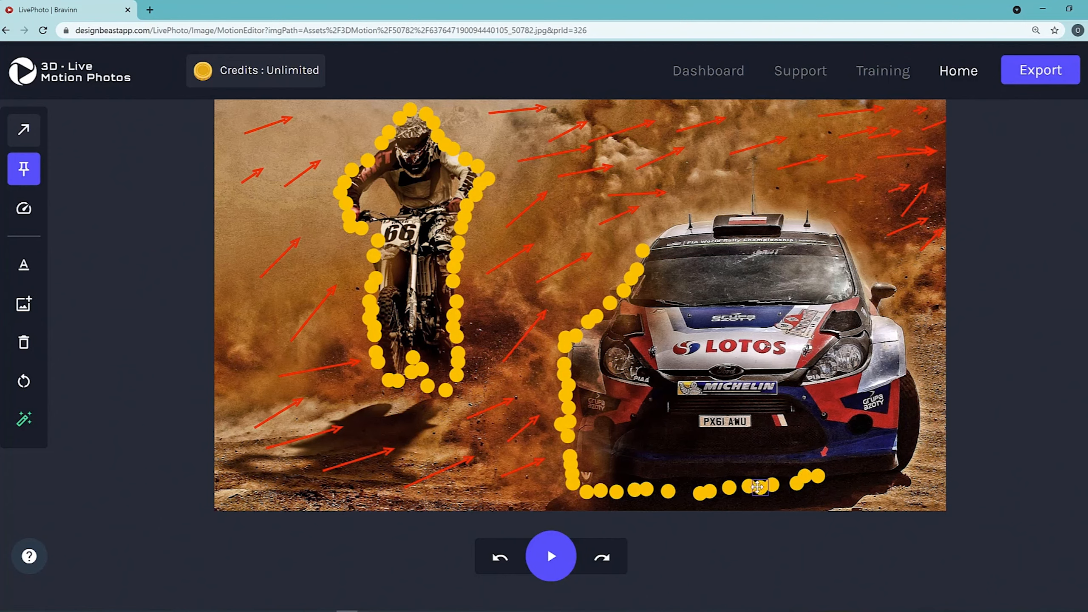
{"action": "left_click", "coordinate": [693, 493]}
{"action": "left_click", "coordinate": [680, 492]}
{"action": "mouse_move", "coordinate": [846, 480]}
{"action": "left_mouse_down"}
{"action": "mouse_move", "coordinate": [909, 471]}
{"action": "mouse_move", "coordinate": [920, 446]}
{"action": "mouse_move", "coordinate": [898, 324]}
{"action": "mouse_move", "coordinate": [841, 235]}
{"action": "mouse_move", "coordinate": [868, 280]}
{"action": "left_mouse_up"}
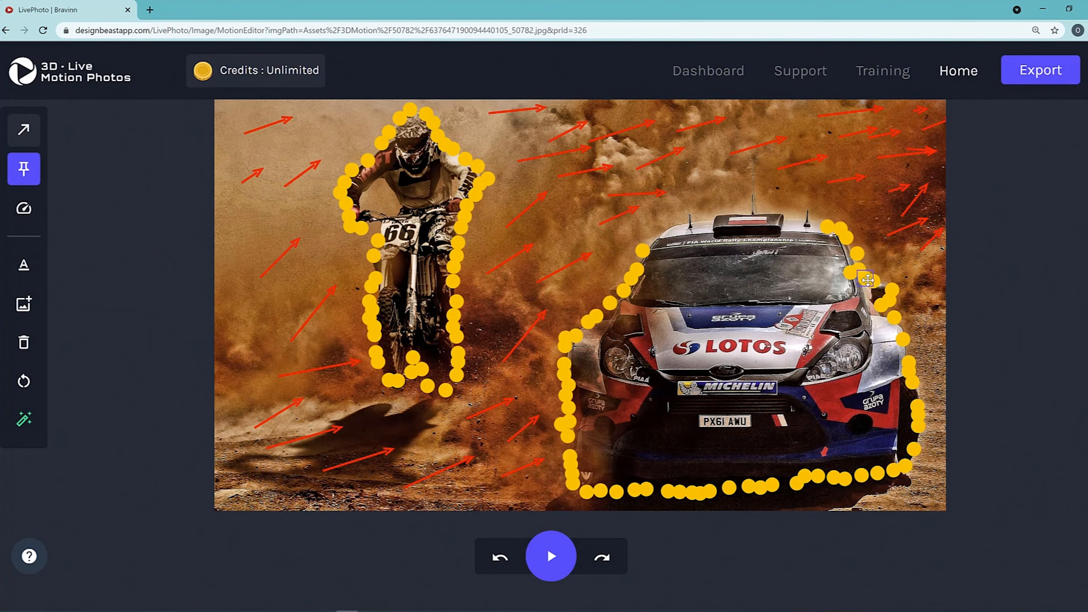
{"action": "left_click", "coordinate": [786, 216]}
{"action": "left_click", "coordinate": [803, 220]}
{"action": "left_click", "coordinate": [764, 221]}
{"action": "left_click", "coordinate": [752, 216]}
{"action": "left_click", "coordinate": [732, 216]}
{"action": "left_click", "coordinate": [717, 216]}
{"action": "left_click", "coordinate": [696, 220]}
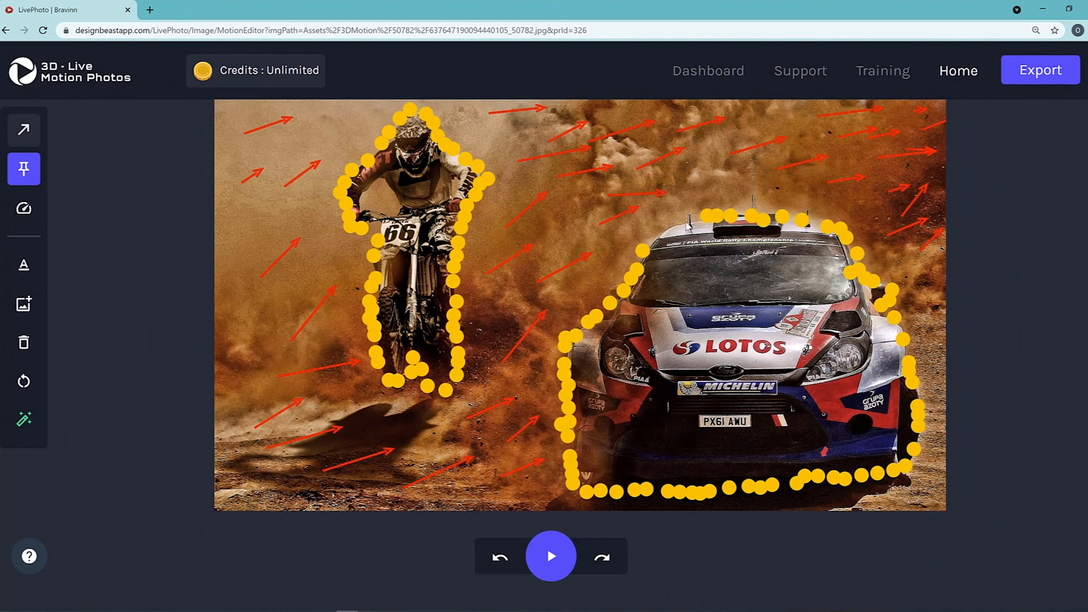
{"action": "left_click", "coordinate": [683, 224]}
{"action": "left_click", "coordinate": [666, 233]}
{"action": "left_click", "coordinate": [656, 241]}
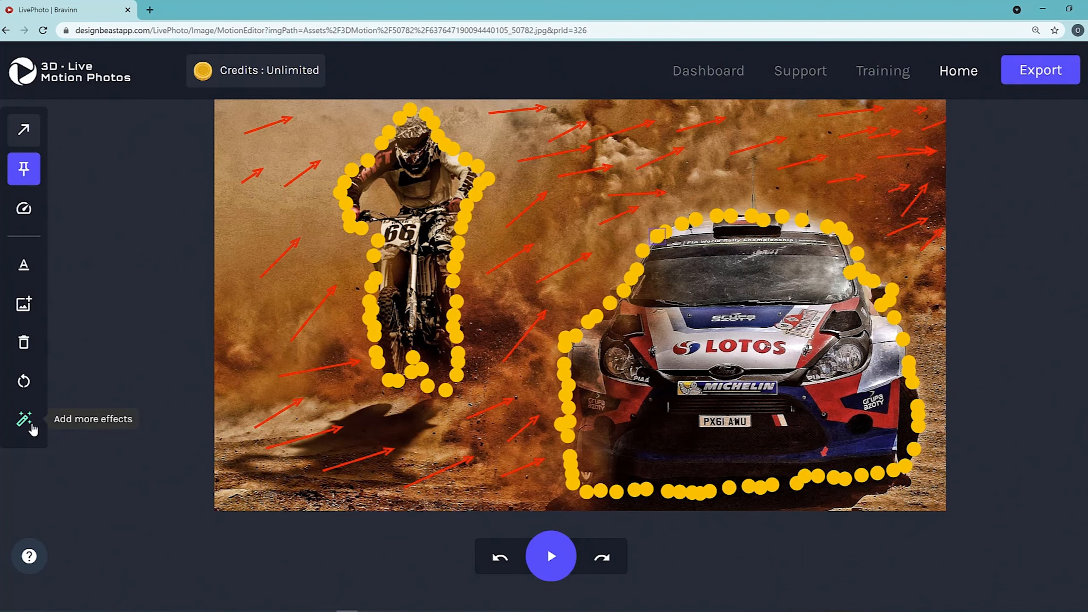
- Browse the effects library and add the Snow Effect and the Smoke Effect to the motorcycle and rally car photo
{"action": "left_click", "coordinate": [31, 425]}
{"action": "scroll", "coordinate": [569, 259], "scroll_direction": "down", "scroll_amount": 3}
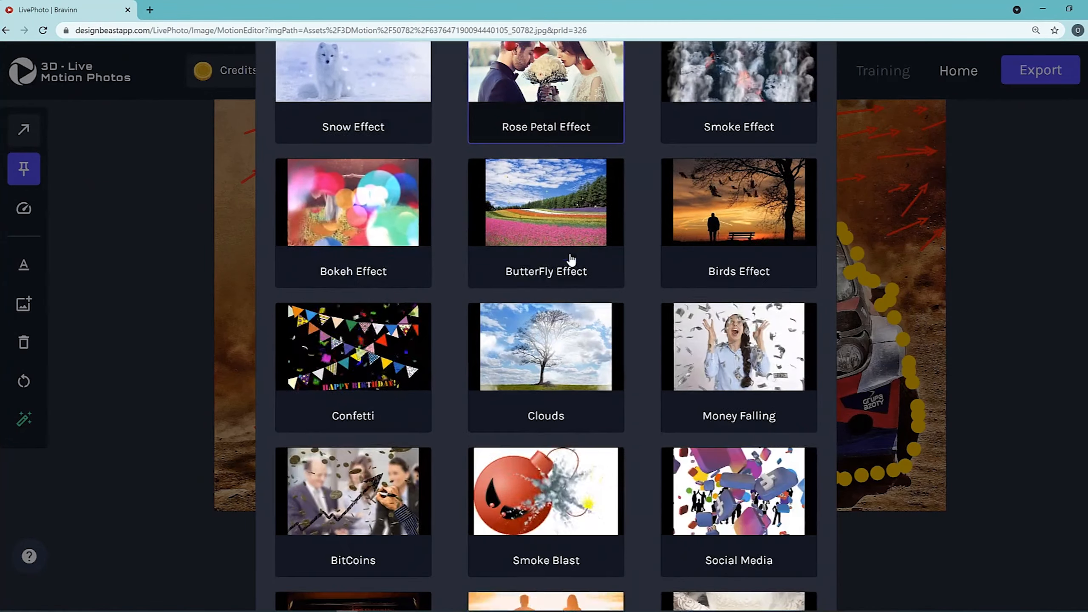
{"action": "scroll", "coordinate": [368, 397], "scroll_direction": "down", "scroll_amount": 8}
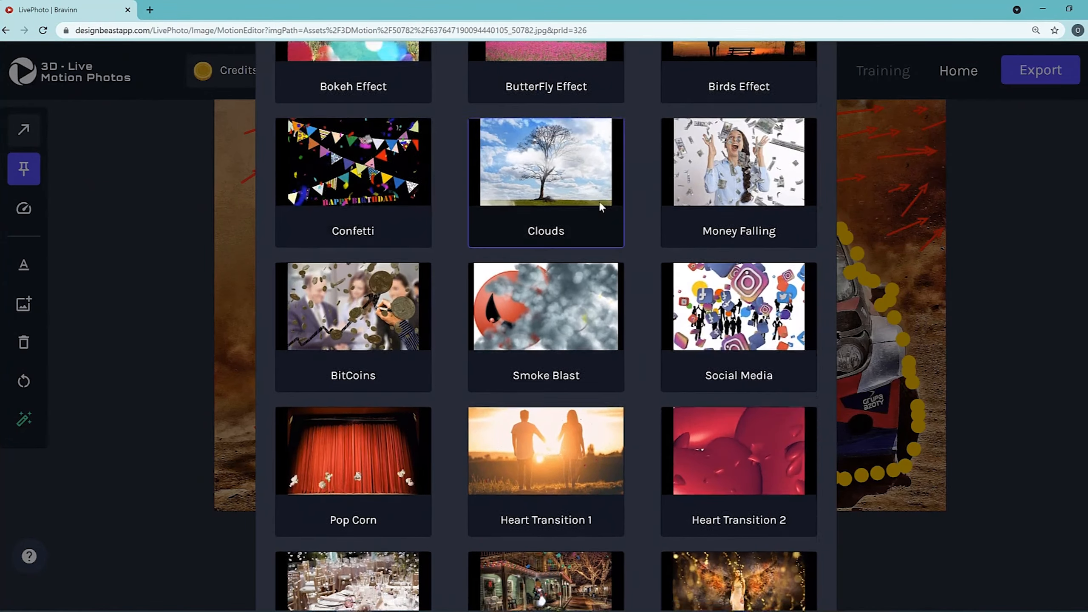
{"action": "scroll", "coordinate": [597, 434], "scroll_direction": "down", "scroll_amount": 5}
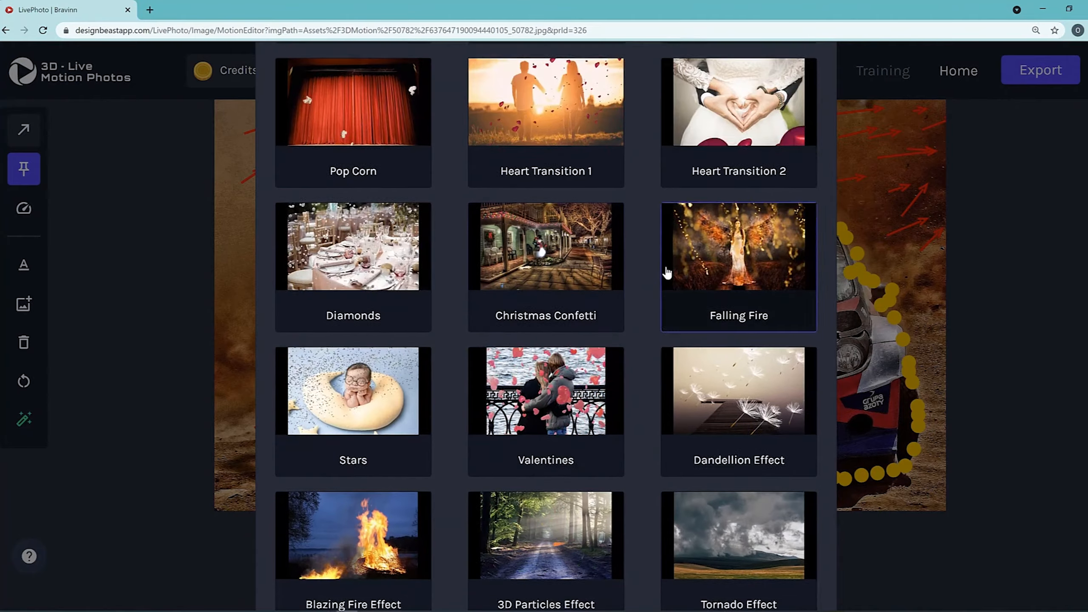
{"action": "scroll", "coordinate": [640, 427], "scroll_direction": "up", "scroll_amount": 15}
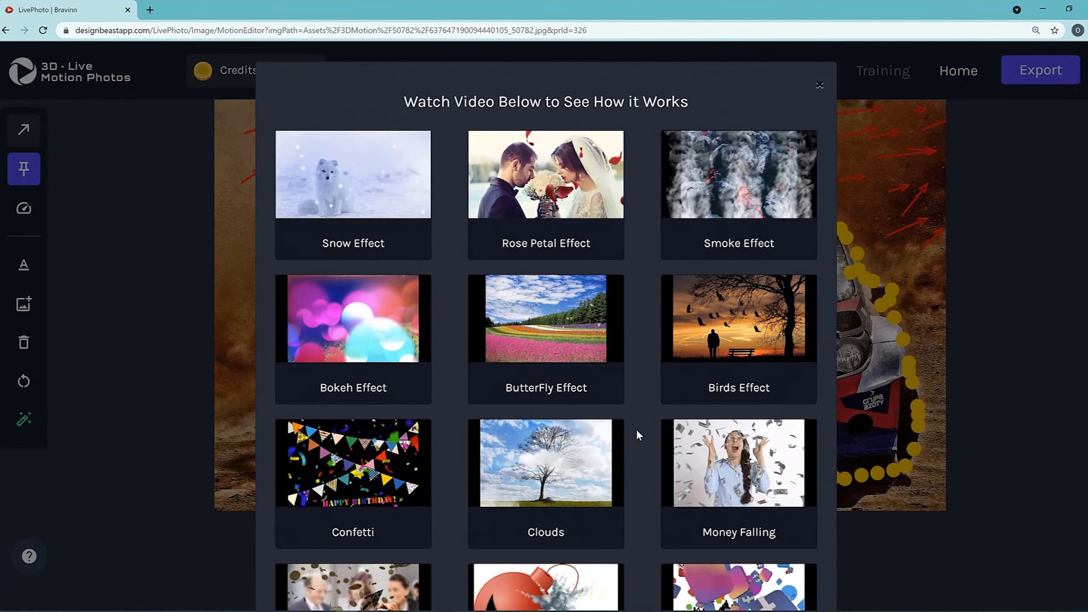
{"action": "left_click", "coordinate": [359, 186]}
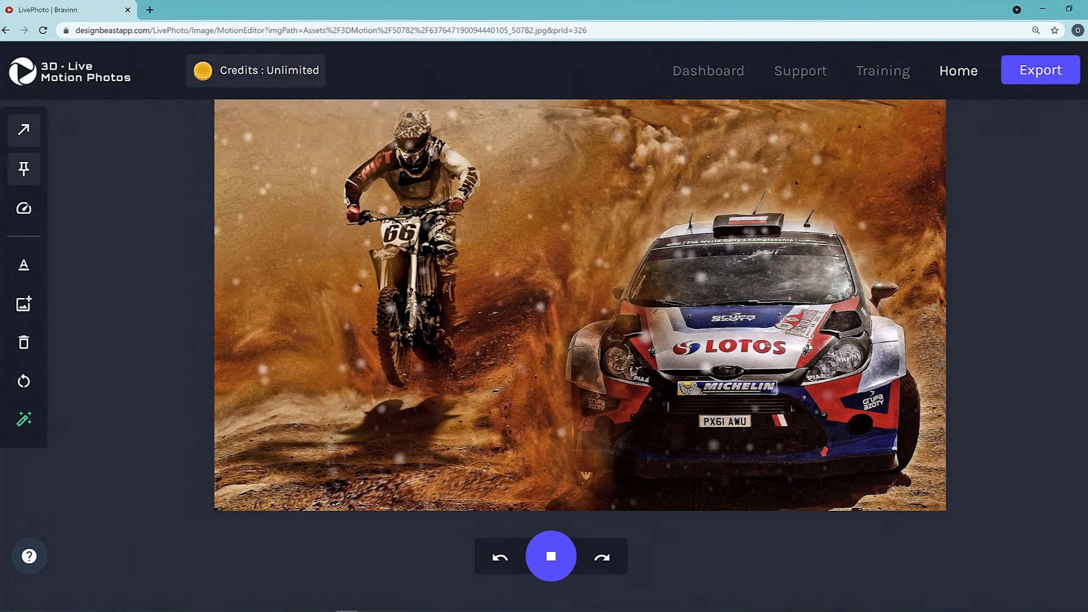
{"action": "left_click", "coordinate": [23, 418]}
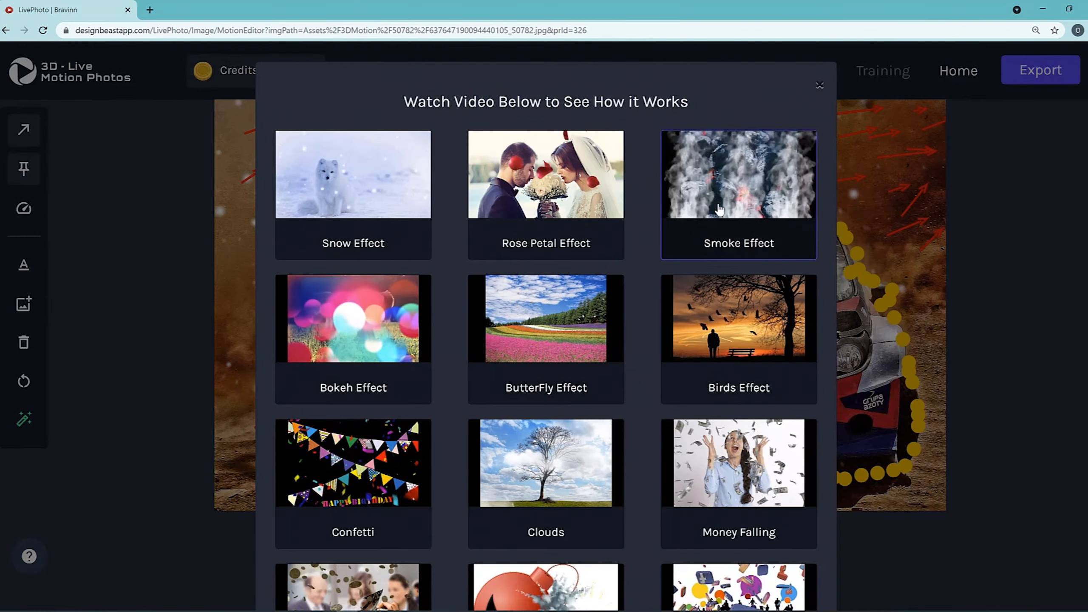
{"action": "left_click", "coordinate": [610, 324]}
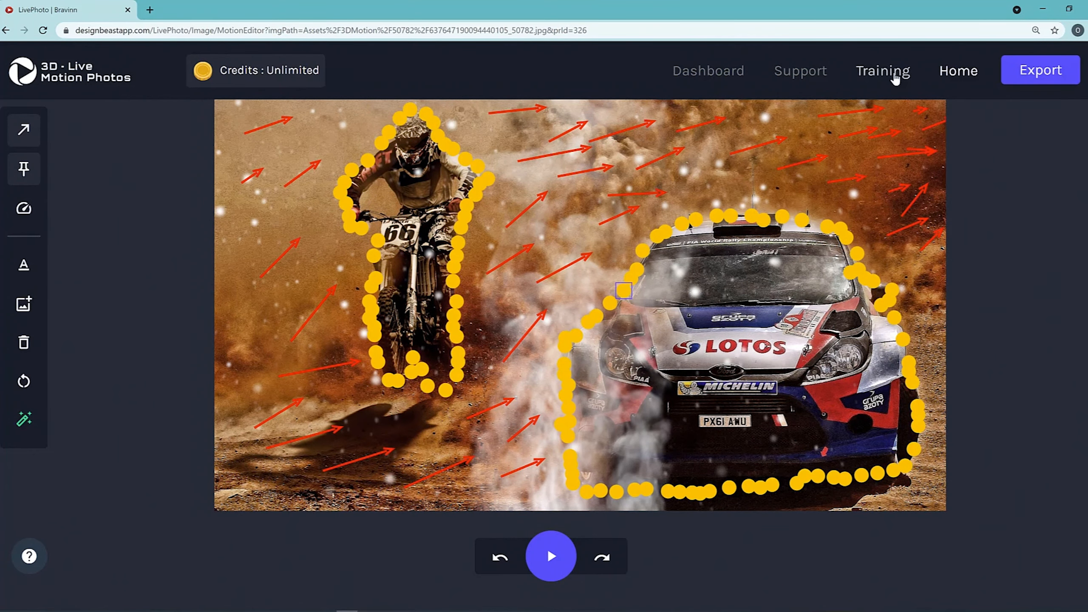
- Return to the dashboard, accepting the loss of unsaved changes, and open the Magic Object Remover app
{"action": "left_click", "coordinate": [726, 73]}
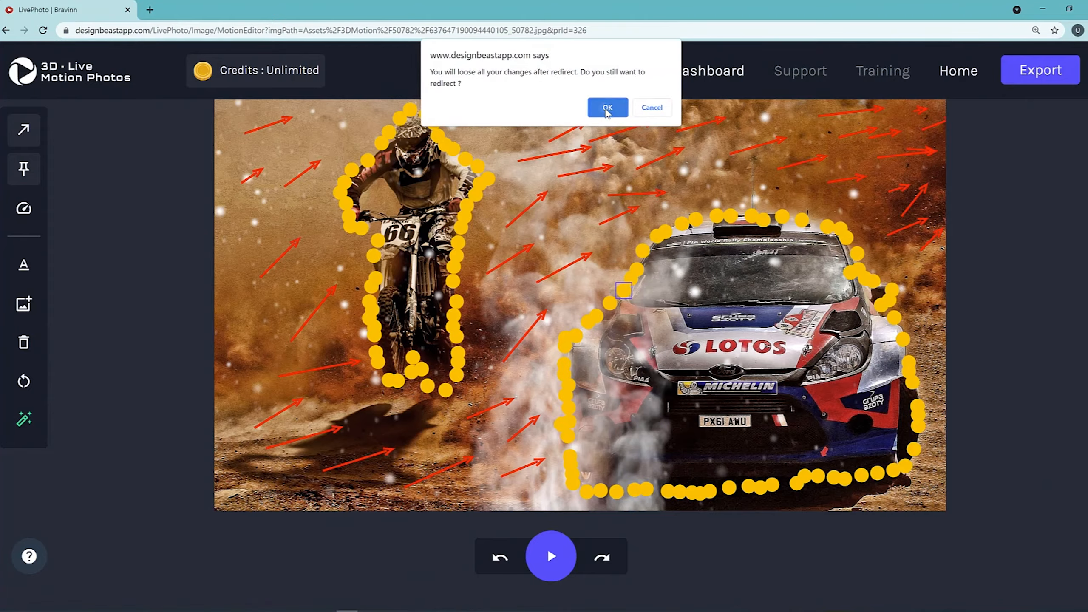
{"action": "left_click", "coordinate": [607, 110]}
{"action": "scroll", "coordinate": [965, 292], "scroll_direction": "down", "scroll_amount": 2}
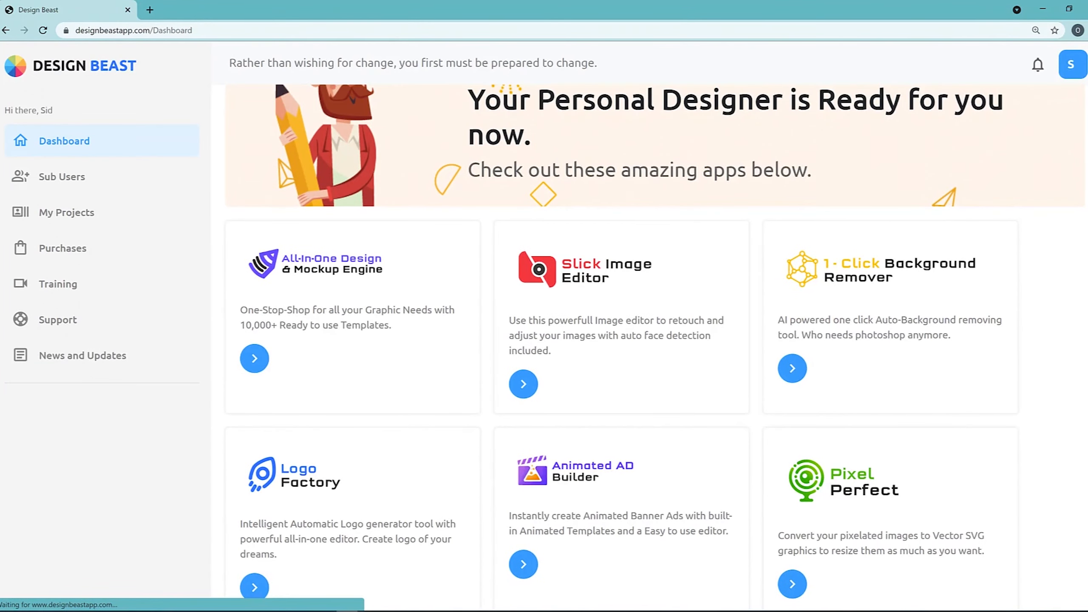
{"action": "scroll", "coordinate": [656, 347], "scroll_direction": "down", "scroll_amount": 1}
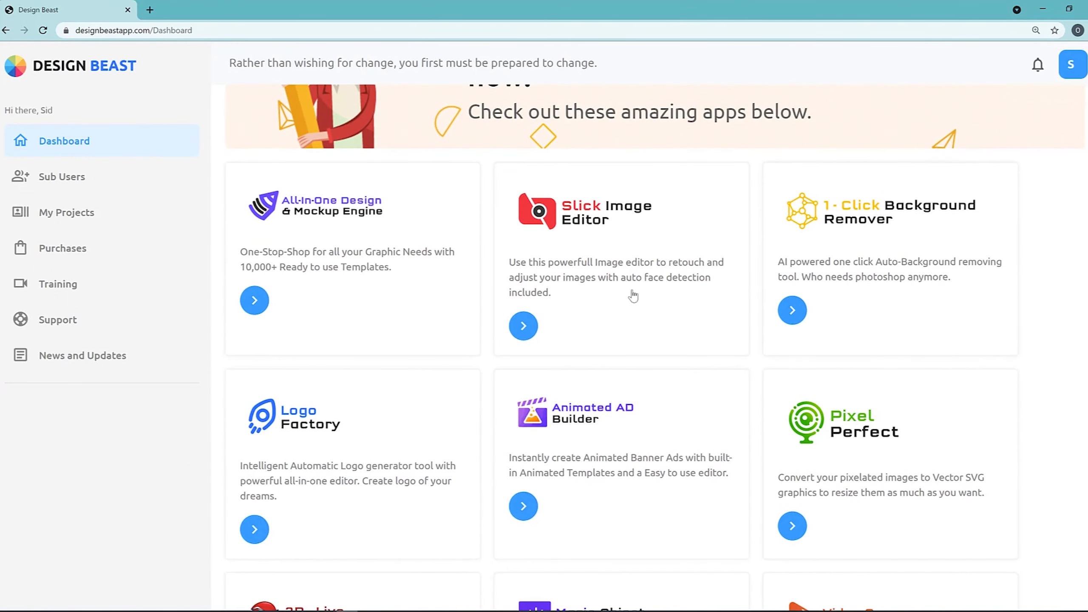
{"action": "scroll", "coordinate": [633, 296], "scroll_direction": "down", "scroll_amount": 1}
{"action": "scroll", "coordinate": [447, 274], "scroll_direction": "down", "scroll_amount": 1}
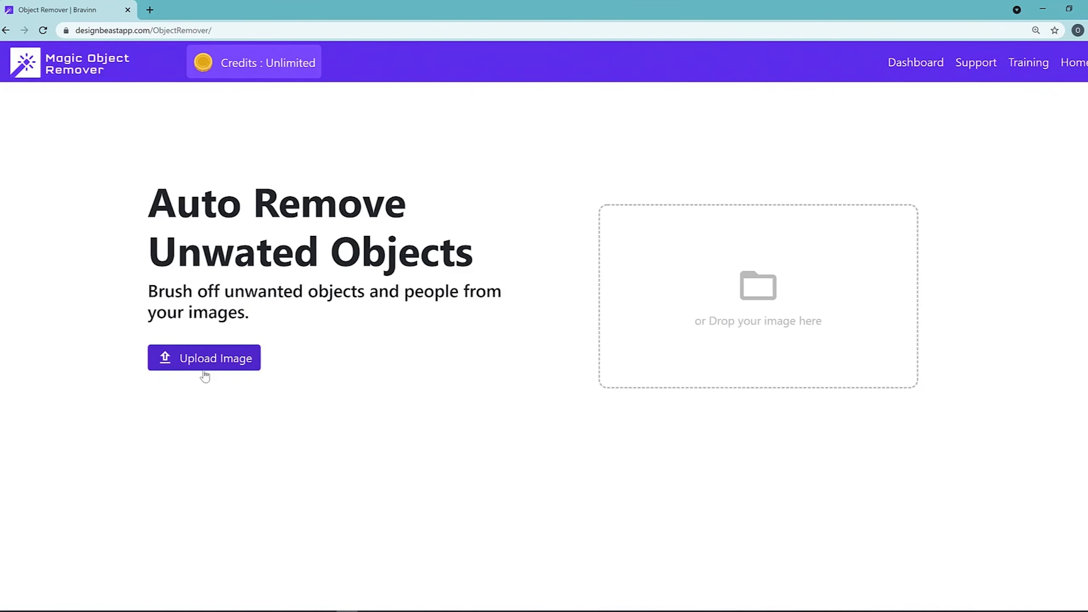
- Upload the photo of two people walking on the beach and raise the brush size to nearly its maximum
{"action": "left_click_drag", "start_coordinate": [177, 203], "coordinate": [432, 316]}
{"action": "left_click", "coordinate": [539, 326]}
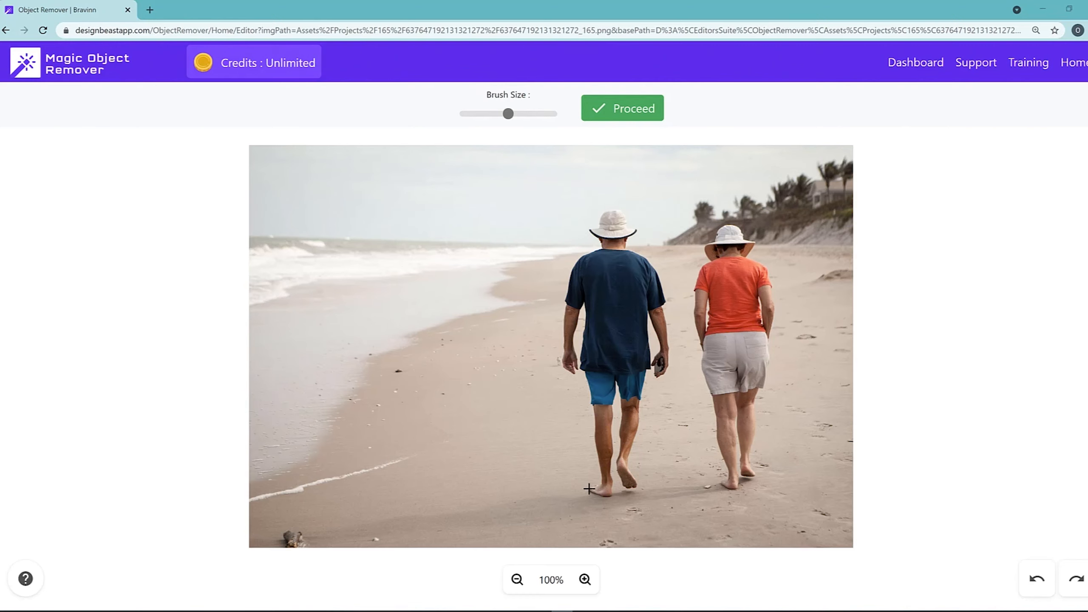
{"action": "left_click_drag", "start_coordinate": [507, 113], "coordinate": [517, 113]}
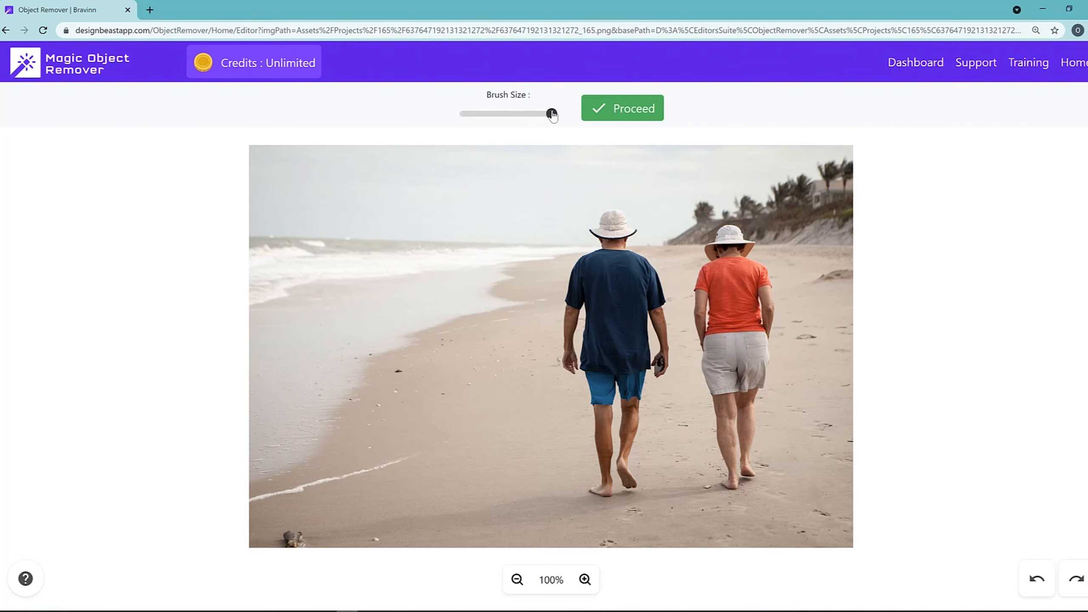